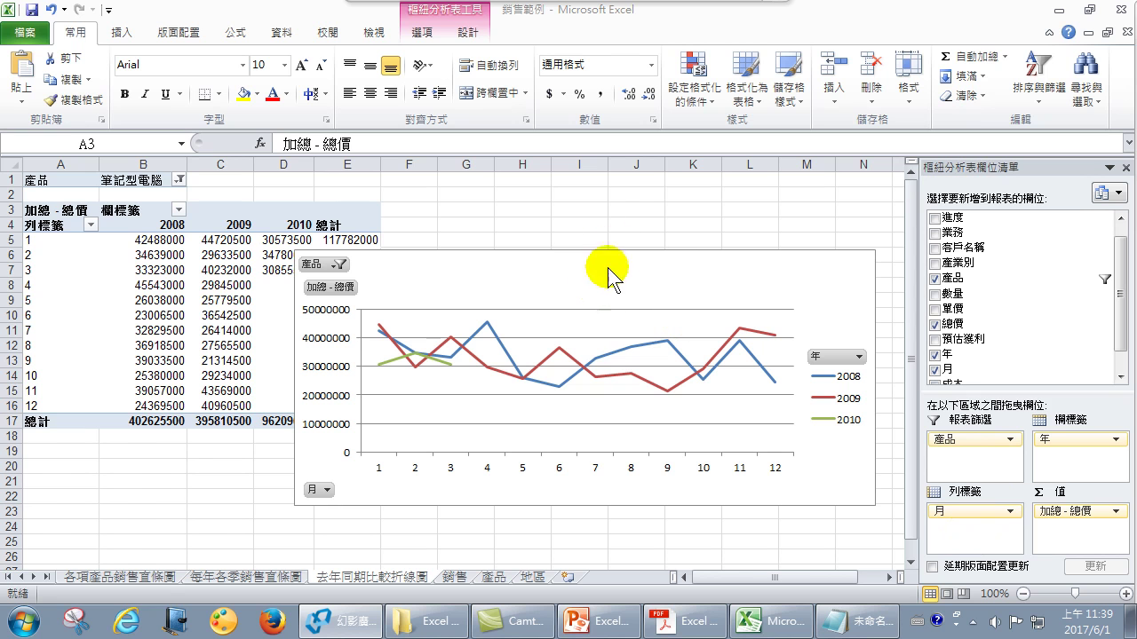
# - Select the pivot chart and open 插入交叉分析篩選器 from the PivotChart 分析 tab
pyautogui.click(160, 300)
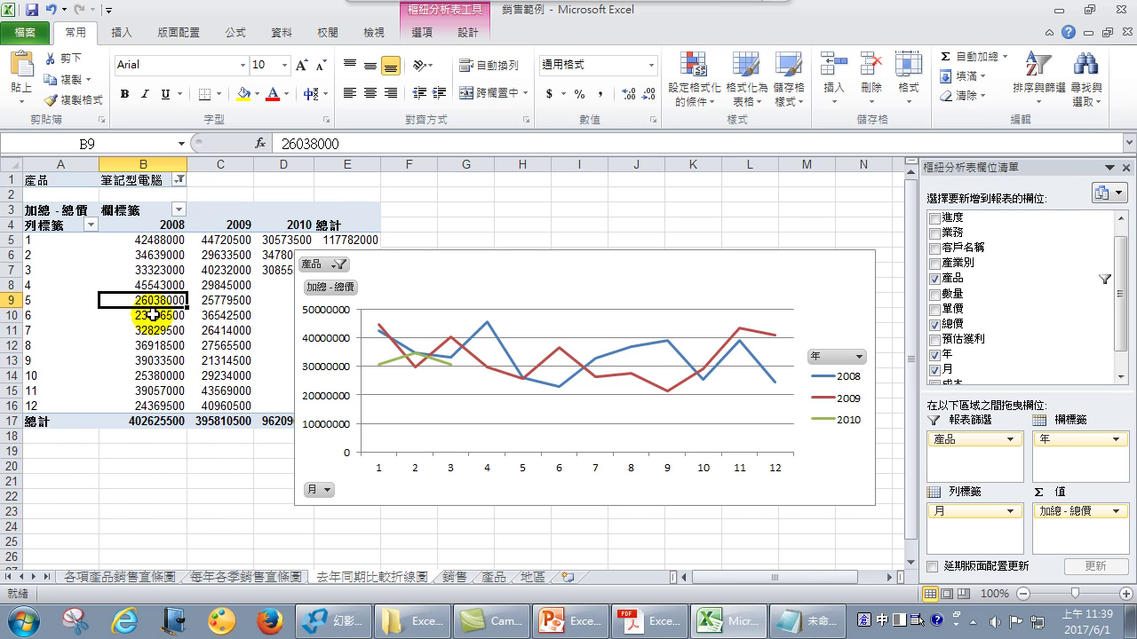
pyautogui.moveTo(568, 7)
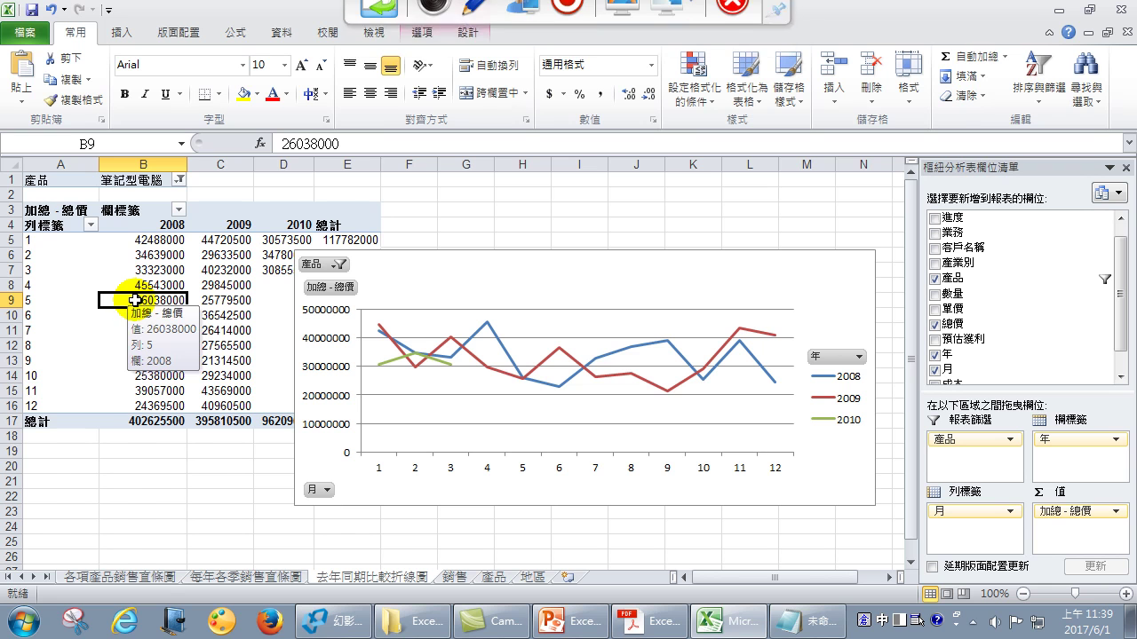
pyautogui.click(423, 32)
pyautogui.click(423, 35)
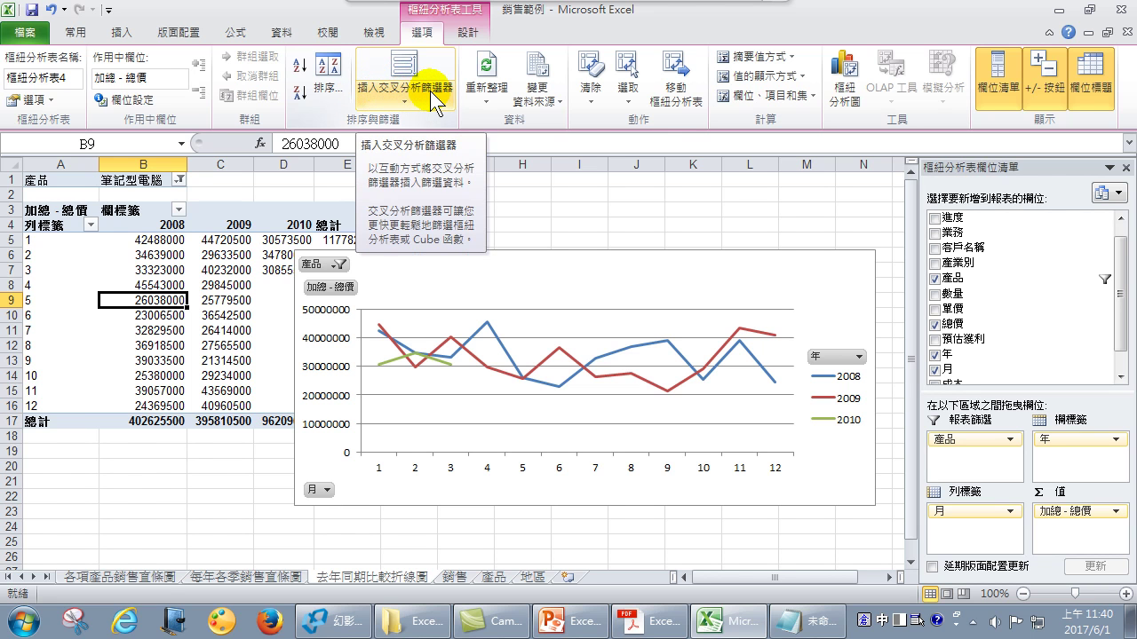
pyautogui.click(813, 269)
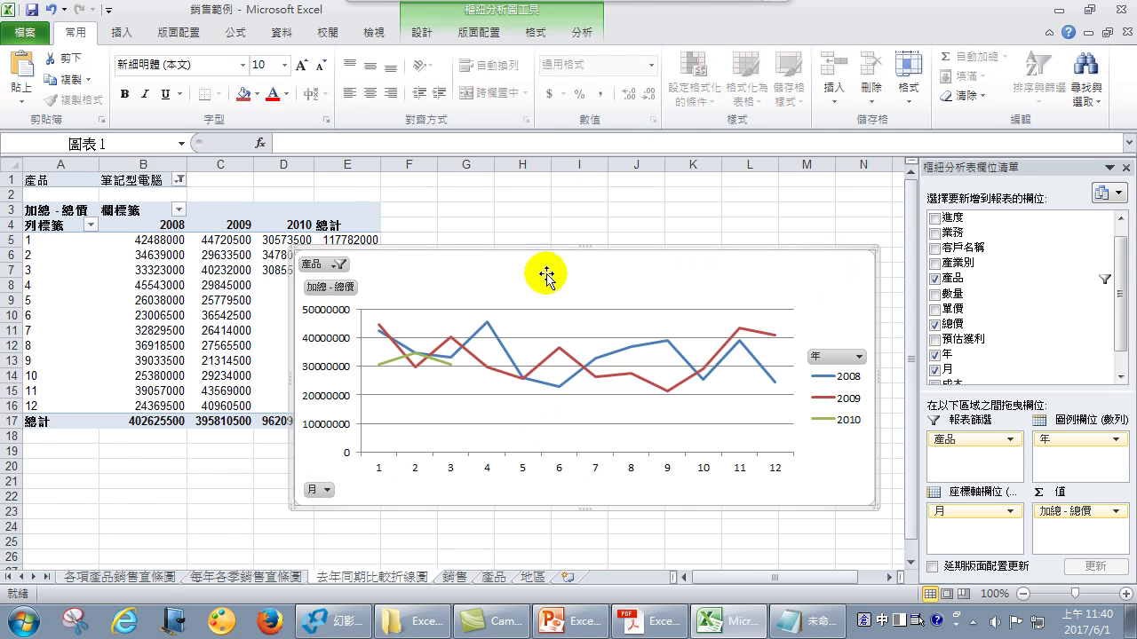
pyautogui.click(582, 32)
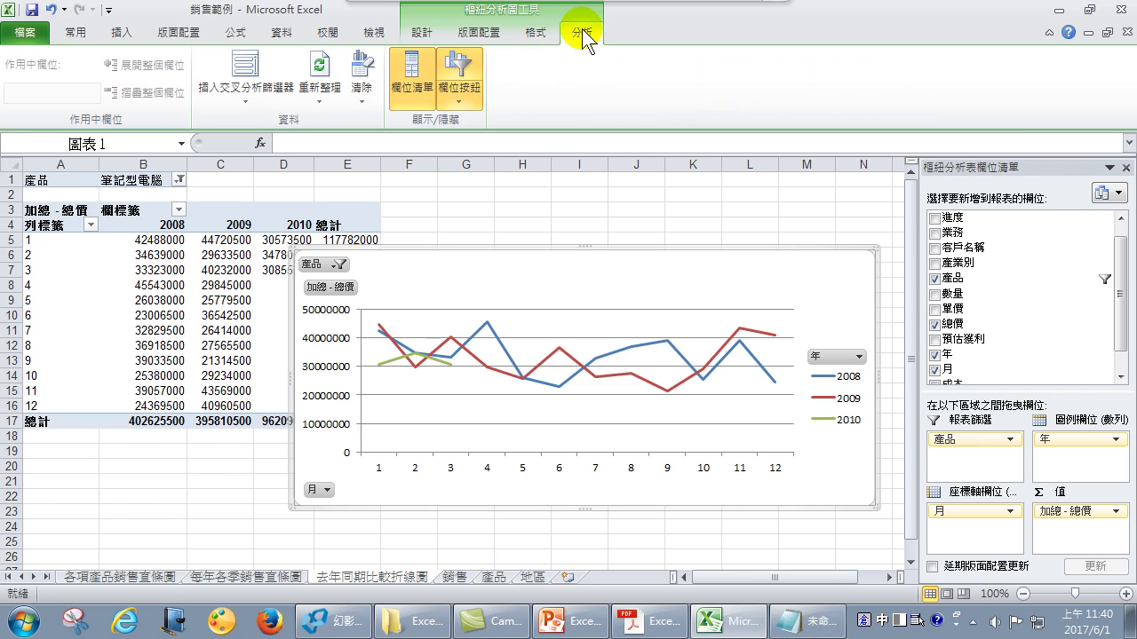
pyautogui.click(250, 78)
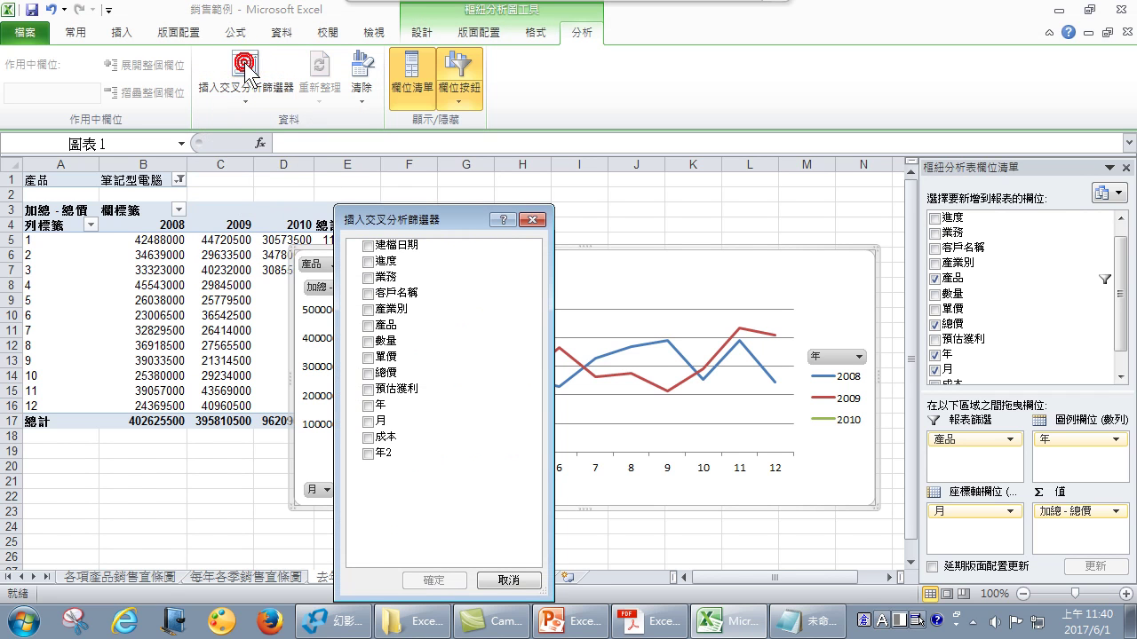
# - Create a 業務 slicer and move it beside the chart into columns O–Q
pyautogui.click(371, 281)
pyautogui.click(434, 580)
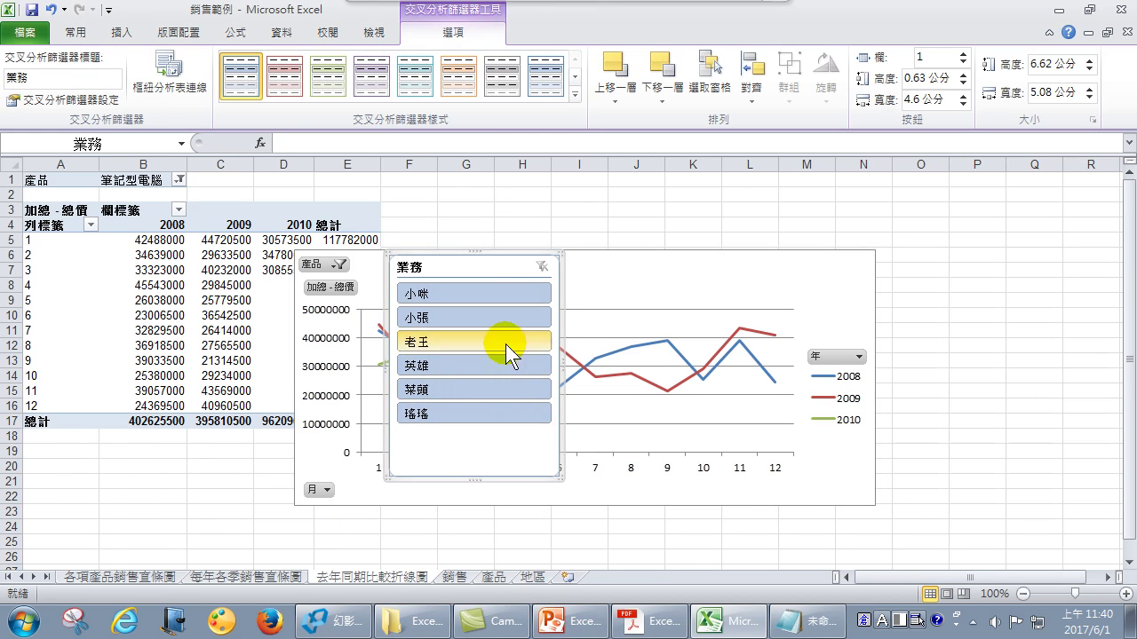
pyautogui.moveTo(468, 269); pyautogui.dragTo(990, 202)
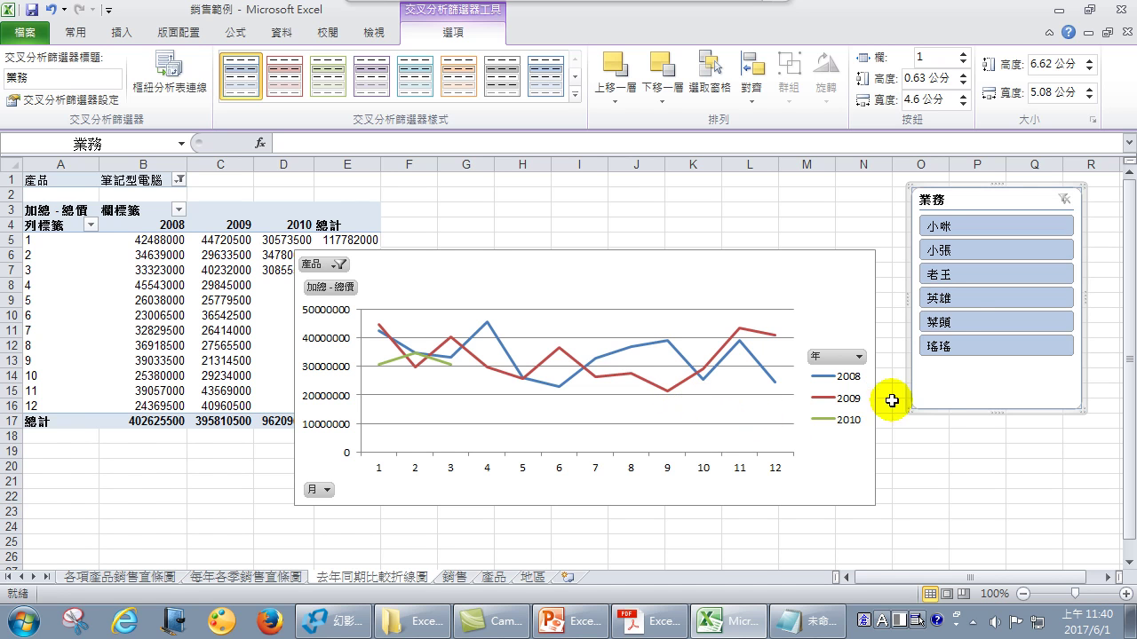
# - Filter the pivot table and chart to three different salespeople in turn via the 業務 slicer
pyautogui.click(966, 321)
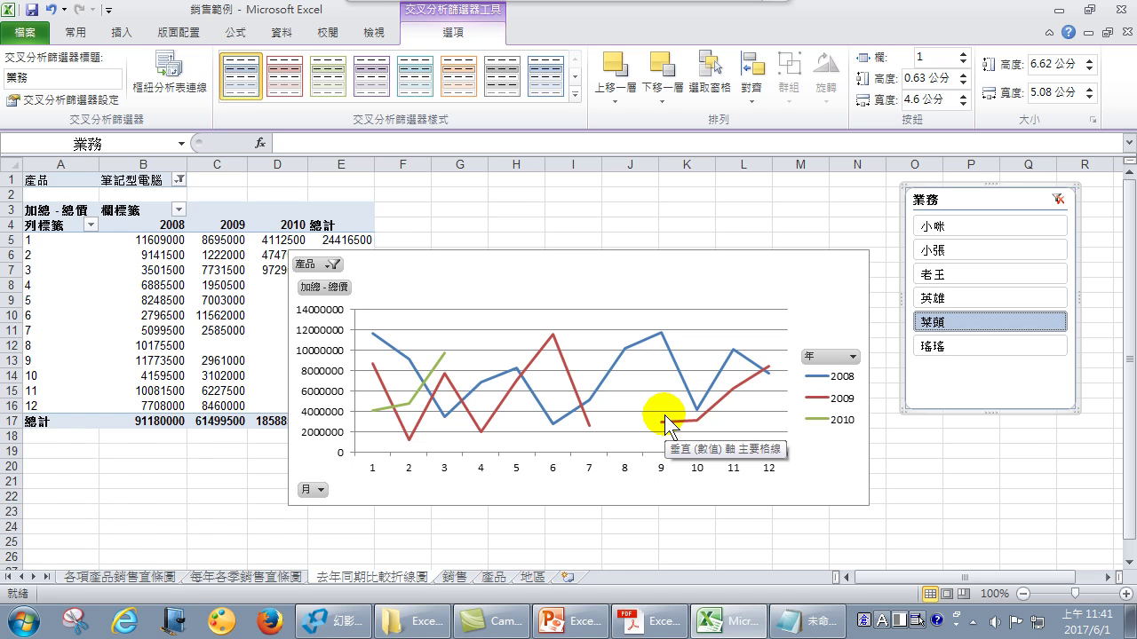
pyautogui.click(938, 348)
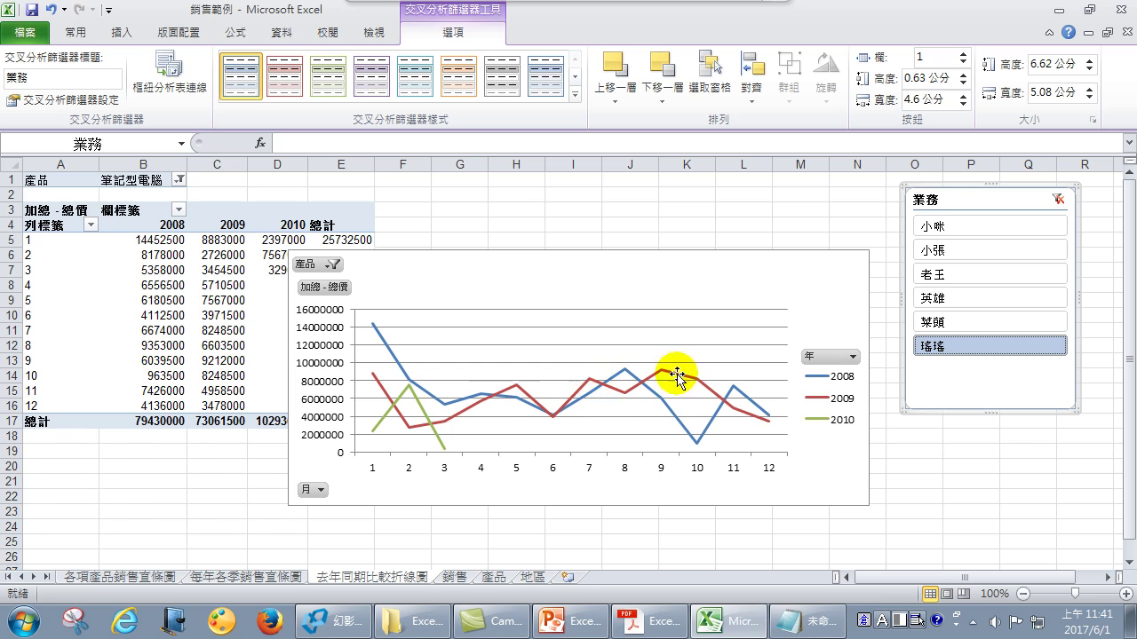
pyautogui.click(933, 300)
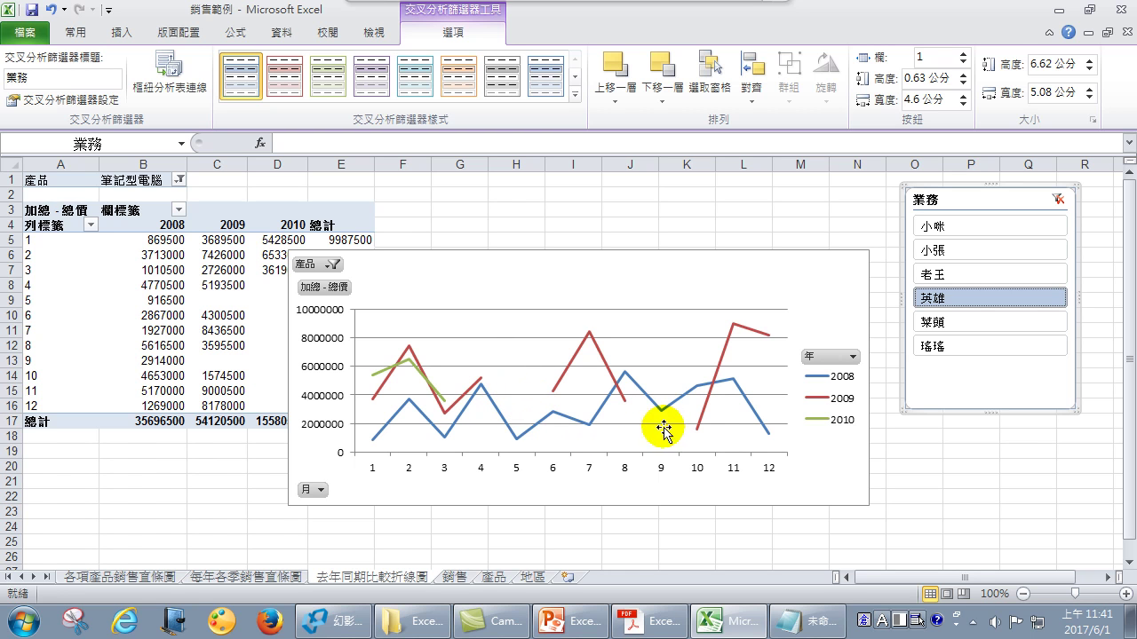
# - Show three more salespeople in turn, ending on one with a 13794500 peak in month 4 of 2008
pyautogui.click(937, 274)
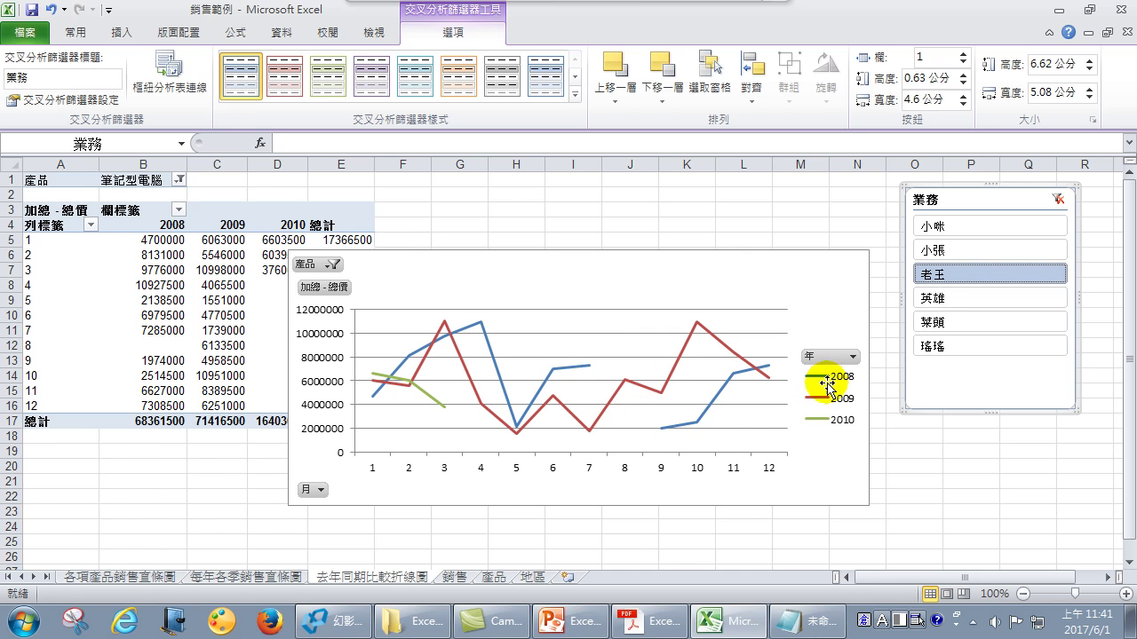
pyautogui.click(947, 252)
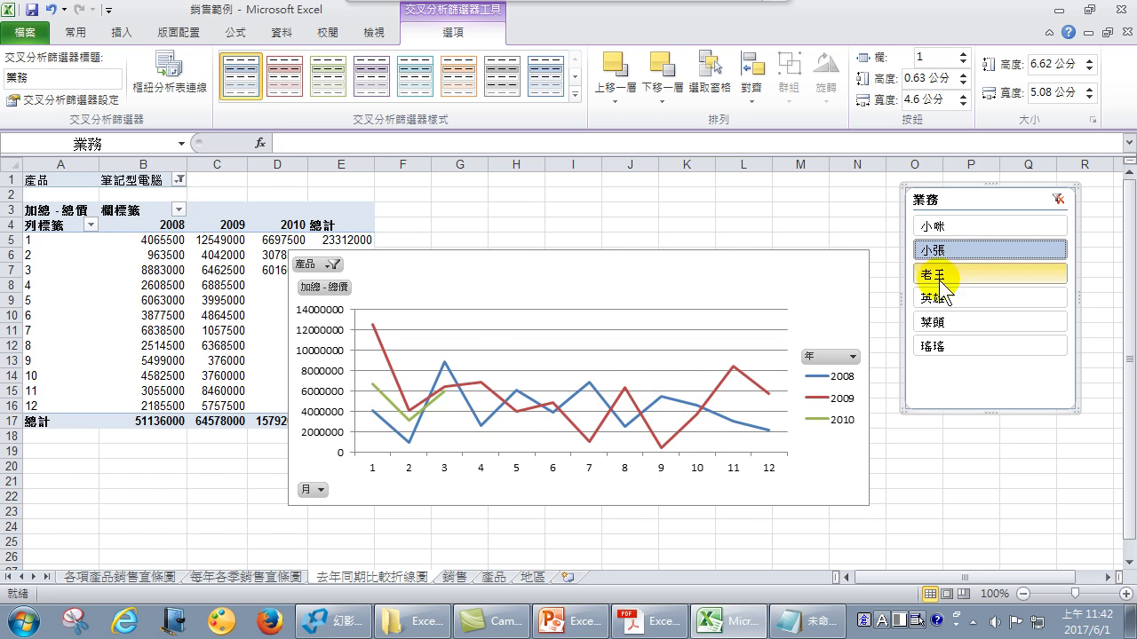
pyautogui.click(939, 225)
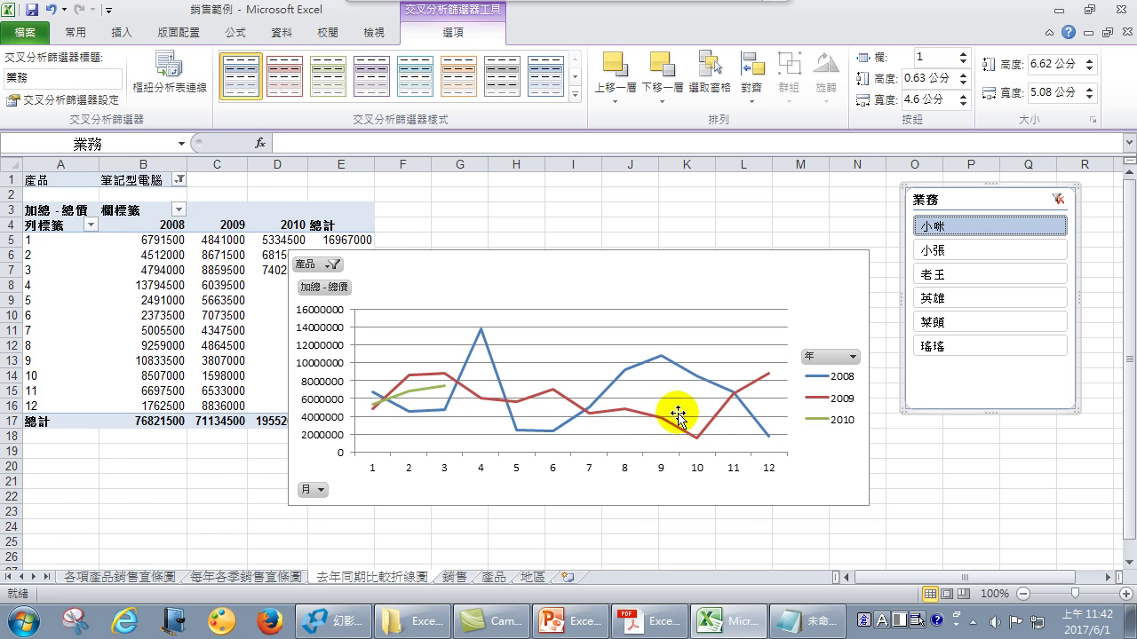
# - Select 菜頭 in the 業務 slicer to show that salesperson's monthly sales again
pyautogui.click(952, 324)
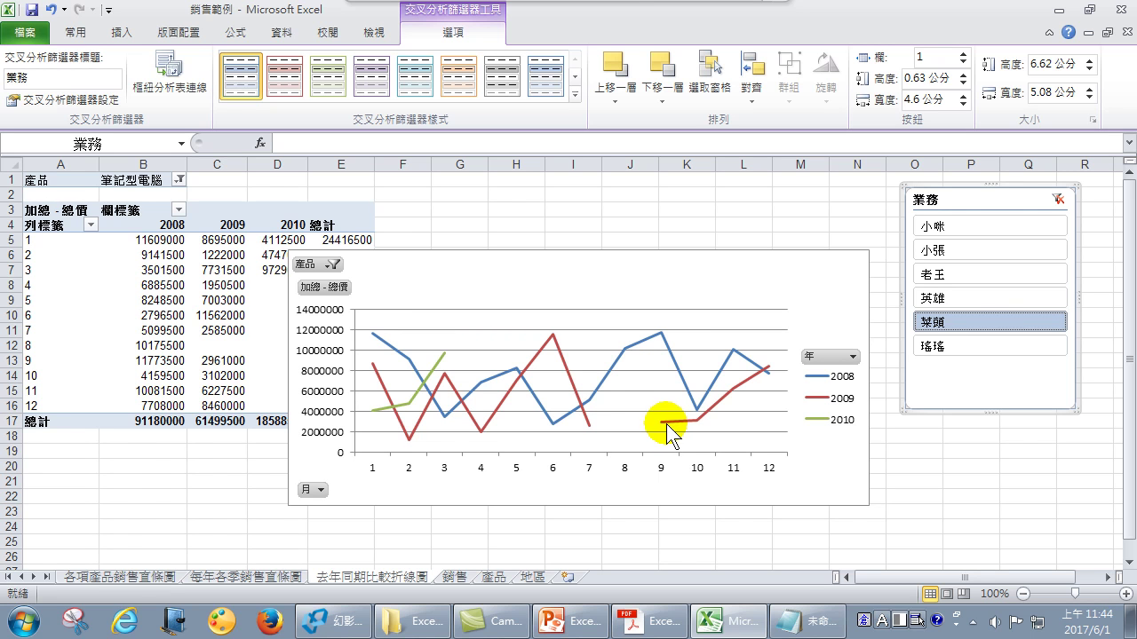
# - Open and cancel the pivot table's slicer dialog, then reselect the chart's 分析 tools
pyautogui.click(222, 285)
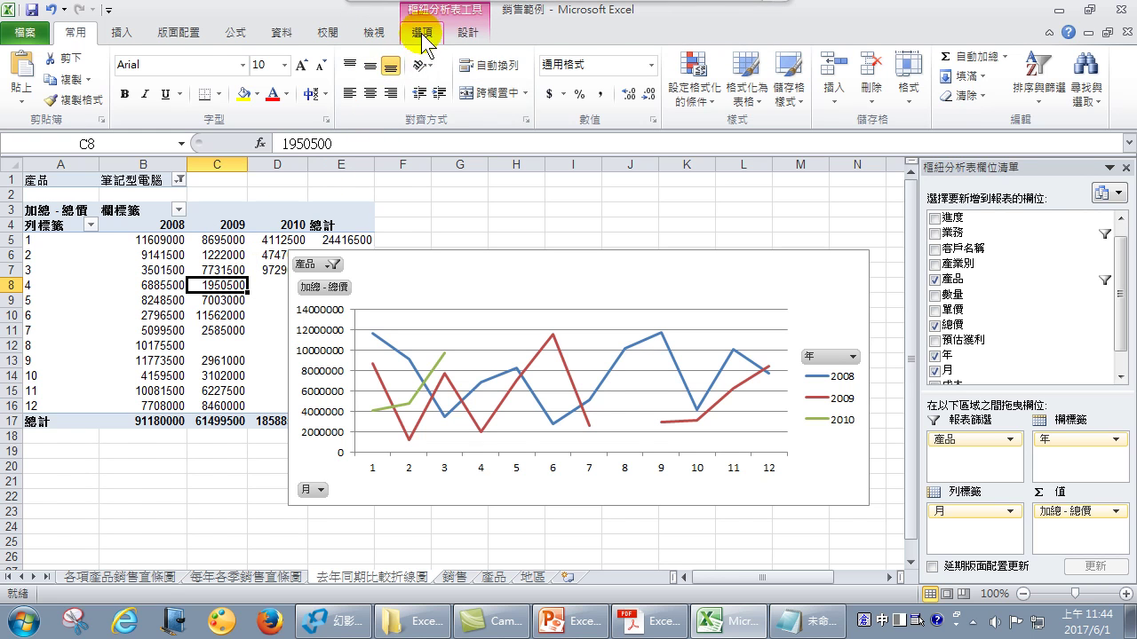
pyautogui.click(421, 32)
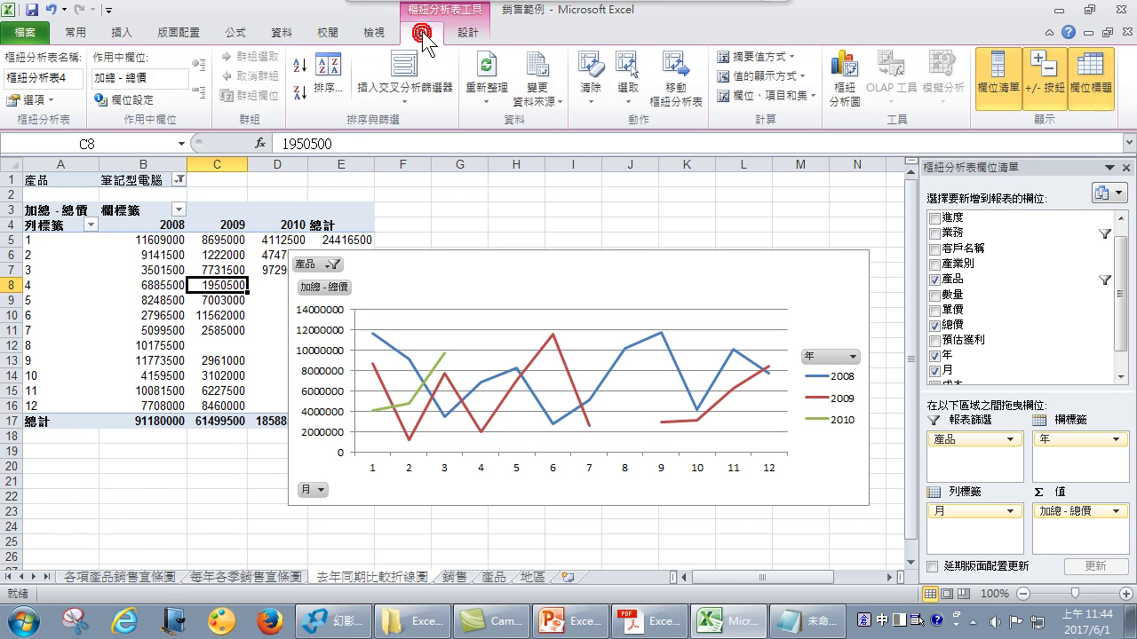
pyautogui.click(404, 94)
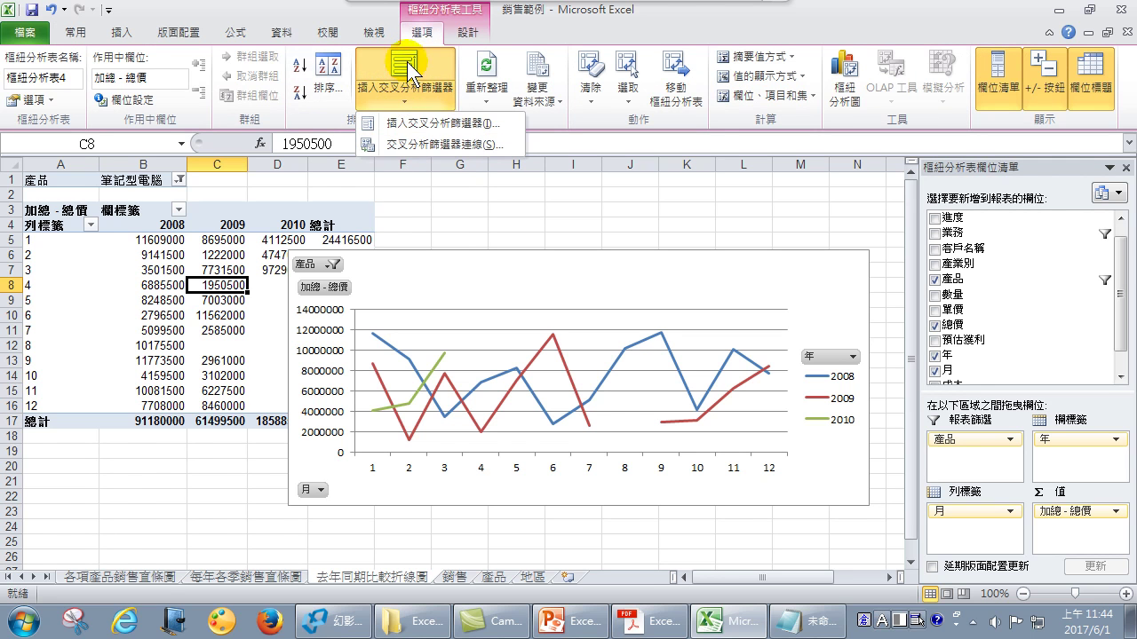
pyautogui.click(404, 64)
pyautogui.click(533, 220)
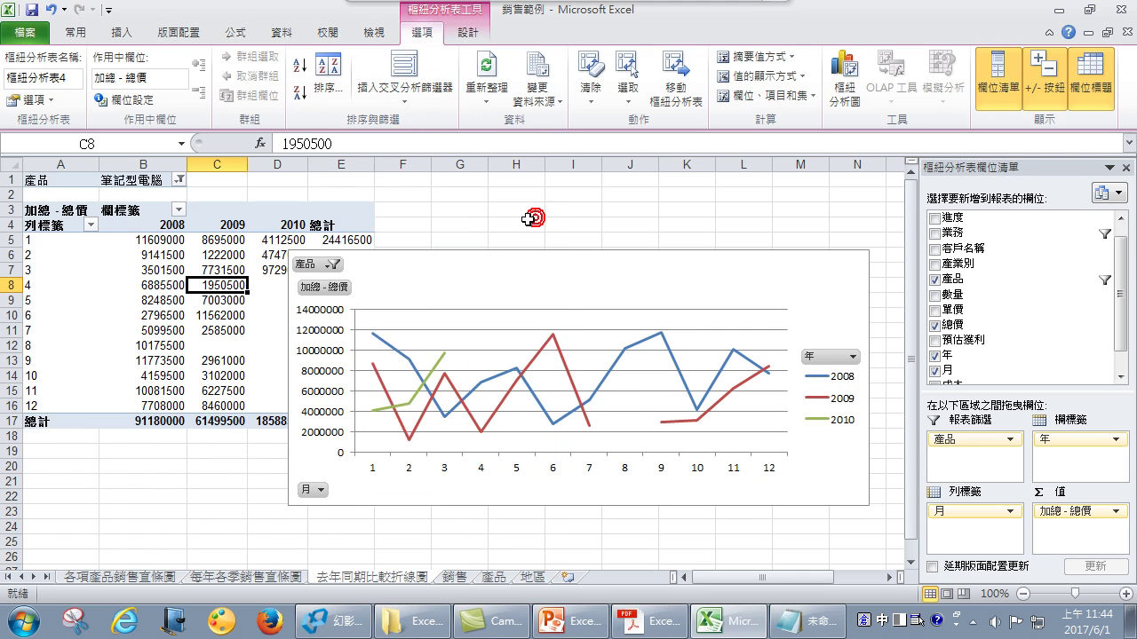
pyautogui.click(536, 271)
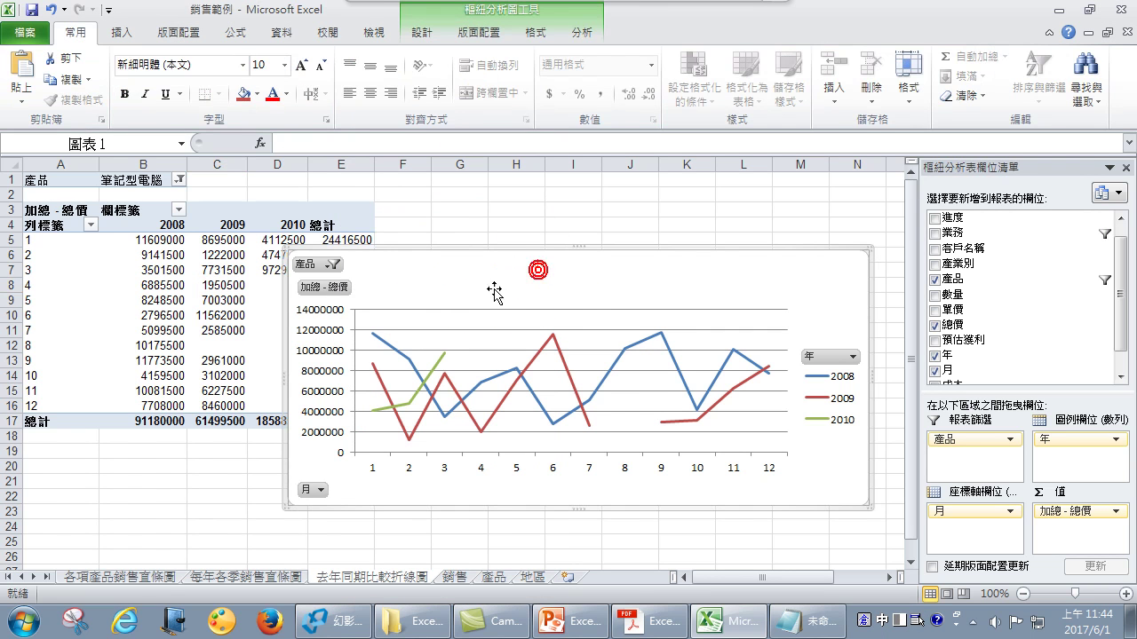
pyautogui.click(584, 32)
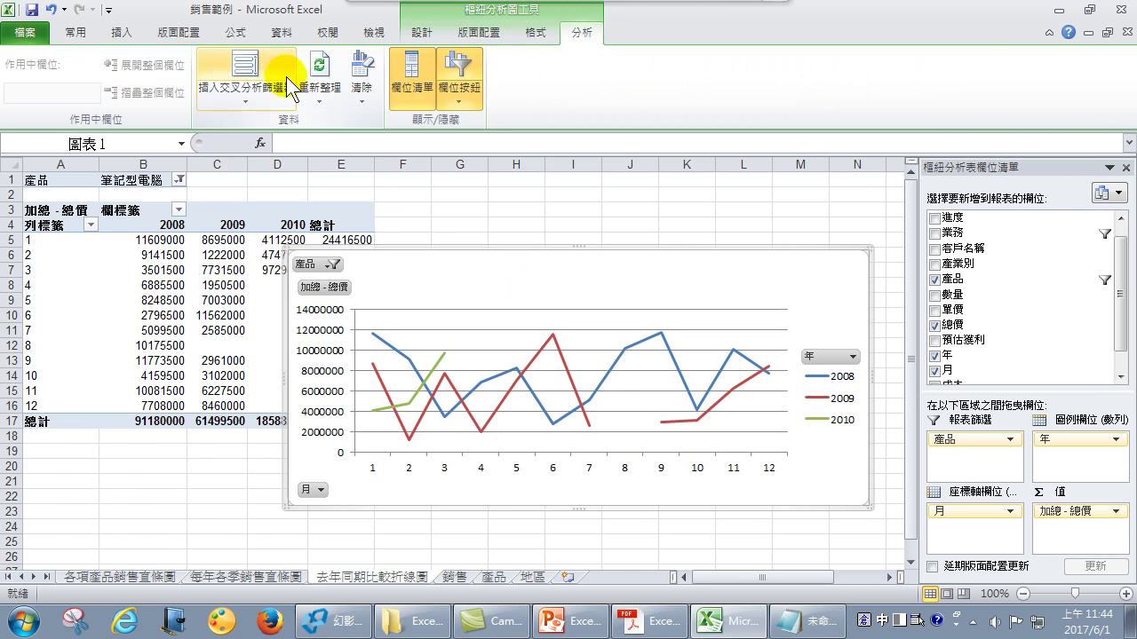